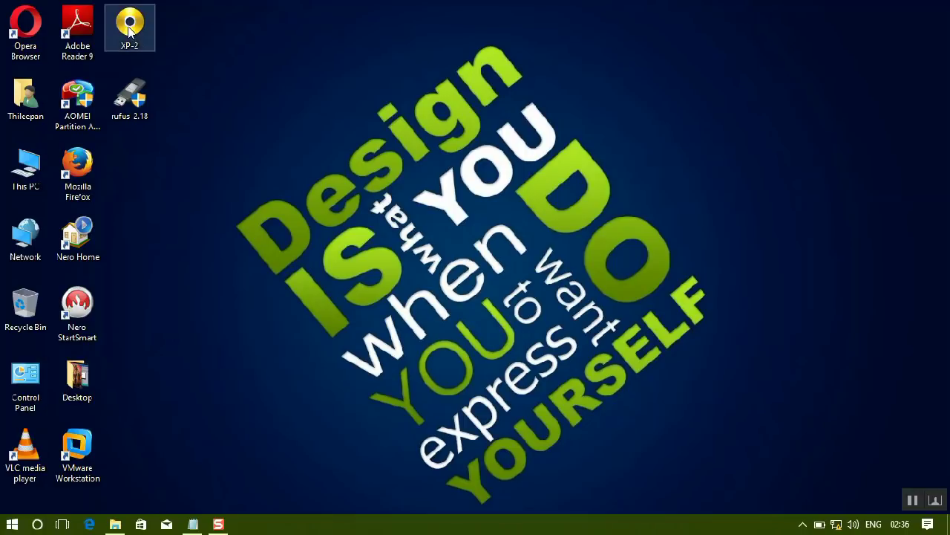
{"action": "left_click_drag", "start_coordinate": [130, 28], "coordinate": [276, 98]}
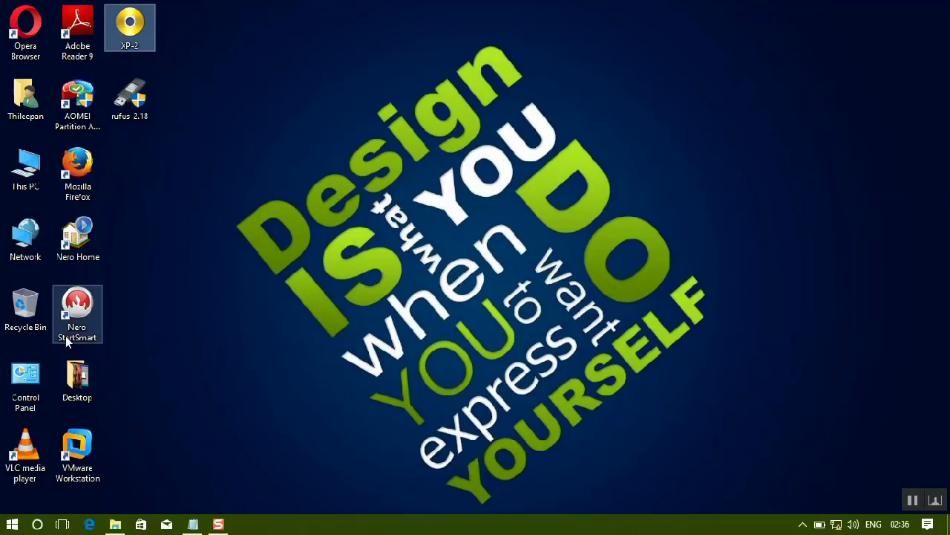
{"action": "left_click", "coordinate": [192, 524]}
{"action": "type", "text": "www,"}
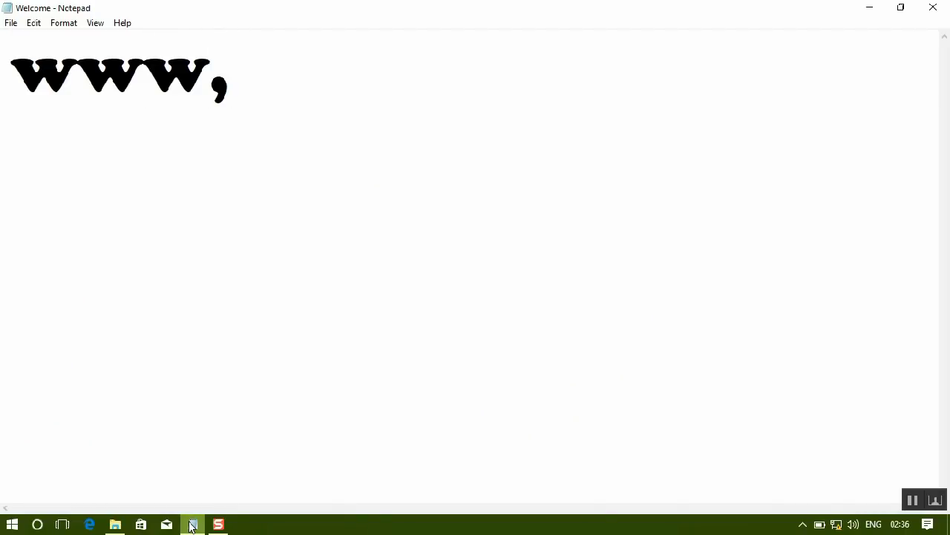
{"action": "key", "text": "BackSpace"}
{"action": "type", "text": ".geti"}
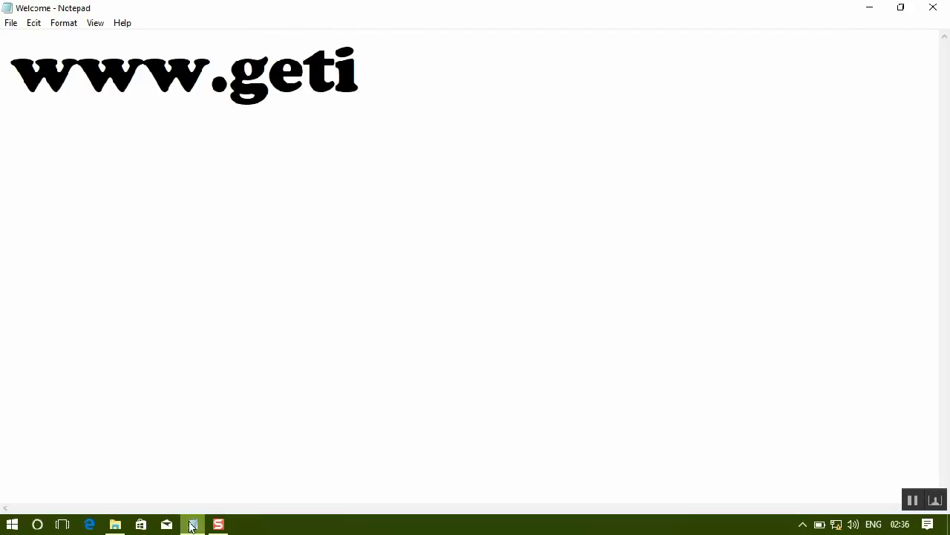
{"action": "type", "text": "ntopc.co"}
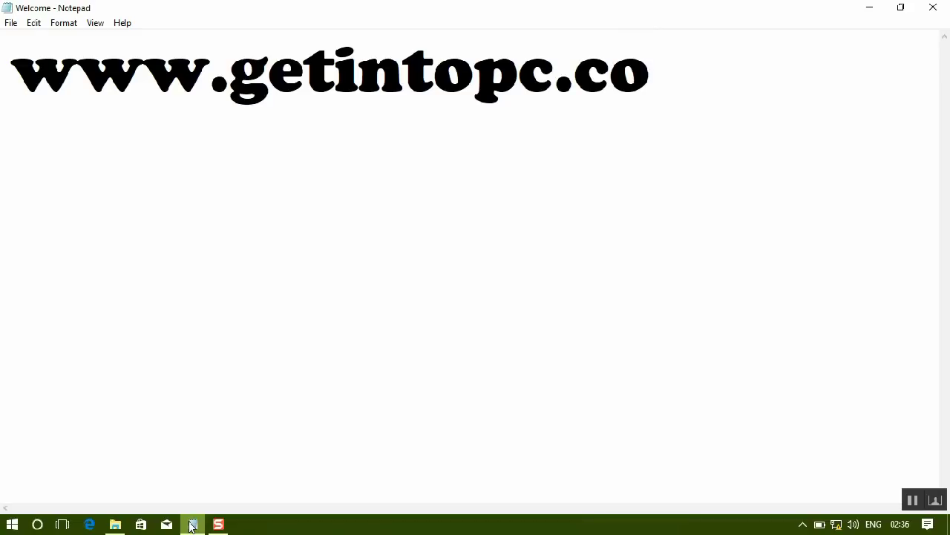
{"action": "type", "text": "m"}
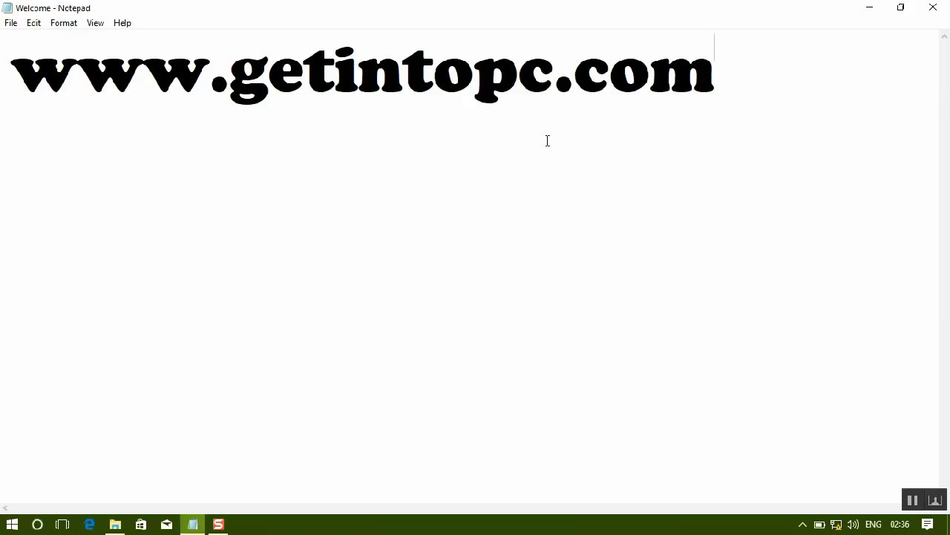
{"action": "left_click", "coordinate": [933, 8]}
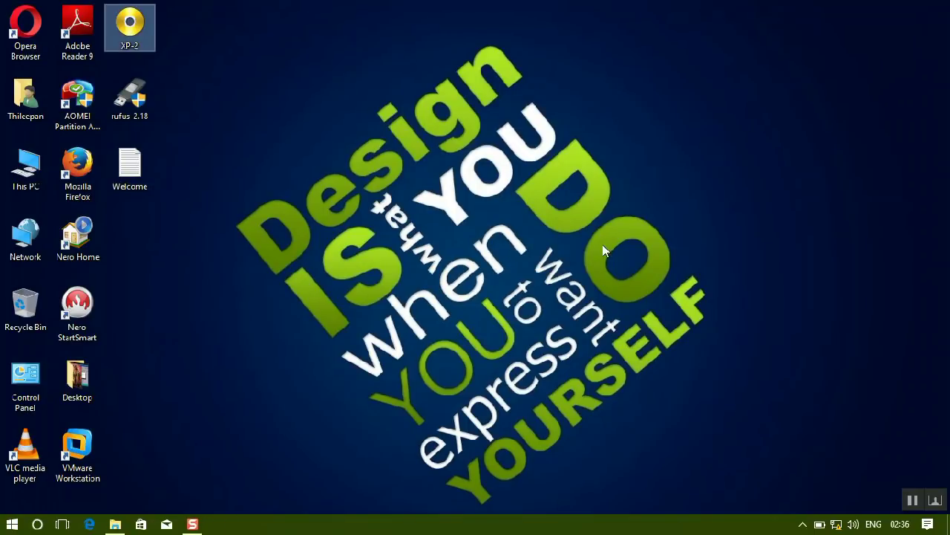
{"action": "left_click", "coordinate": [381, 266]}
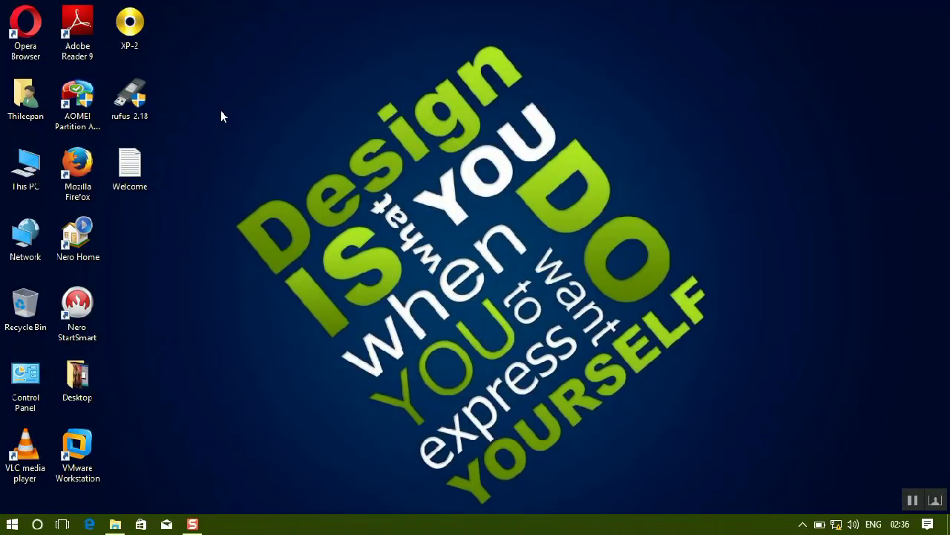
{"action": "left_click_drag", "start_coordinate": [131, 106], "coordinate": [295, 98]}
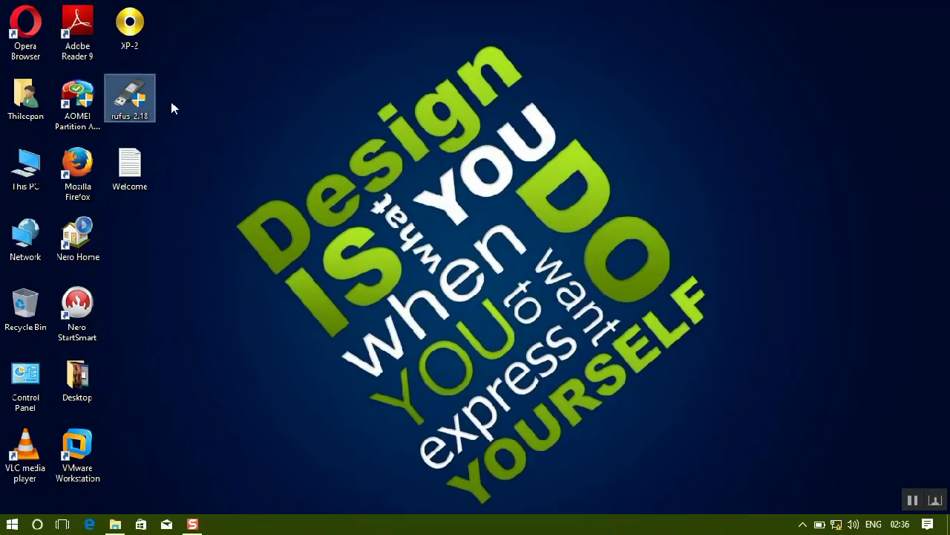
{"action": "left_click", "coordinate": [210, 121]}
{"action": "left_click", "coordinate": [138, 39]}
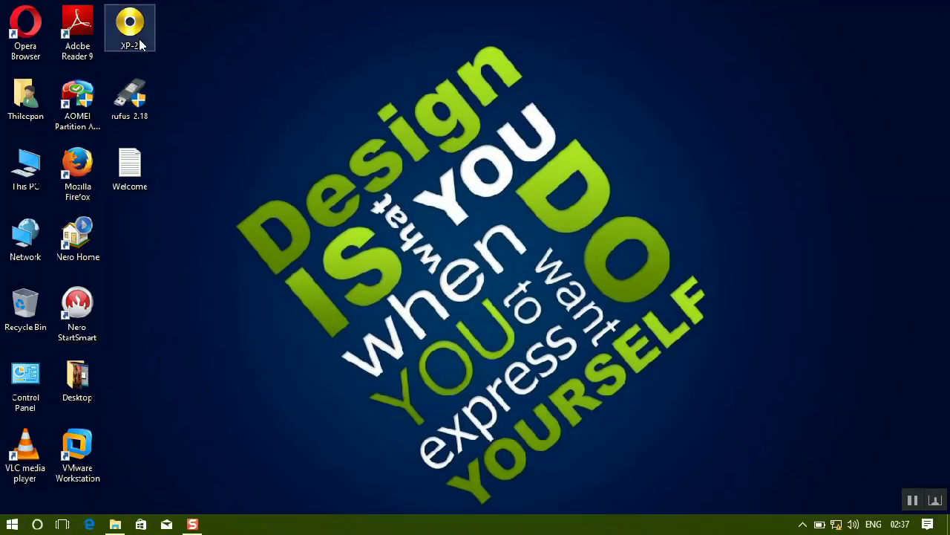
{"action": "left_click", "coordinate": [235, 151]}
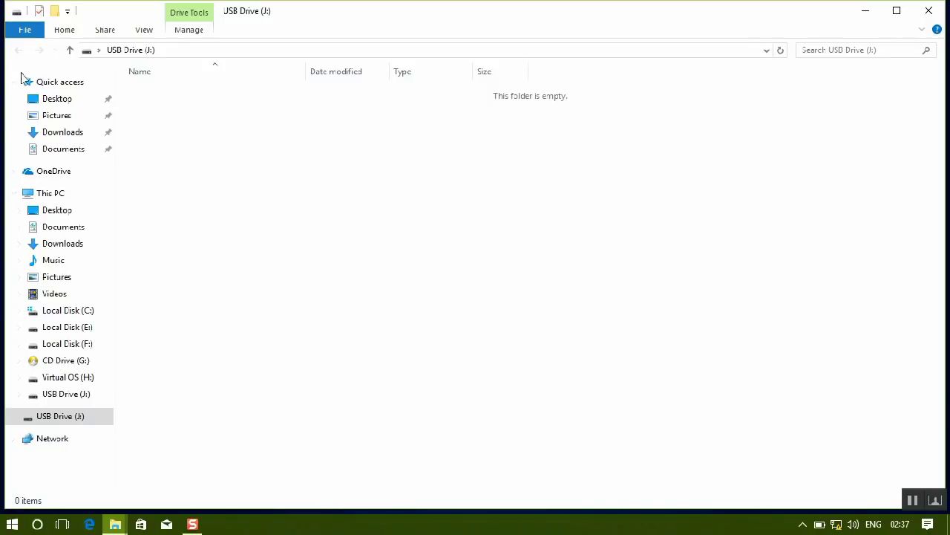
Quick-format USB Drive (J:) from This PC with the default FAT32 file system, then minimize File Explorer
{"action": "left_click", "coordinate": [38, 196]}
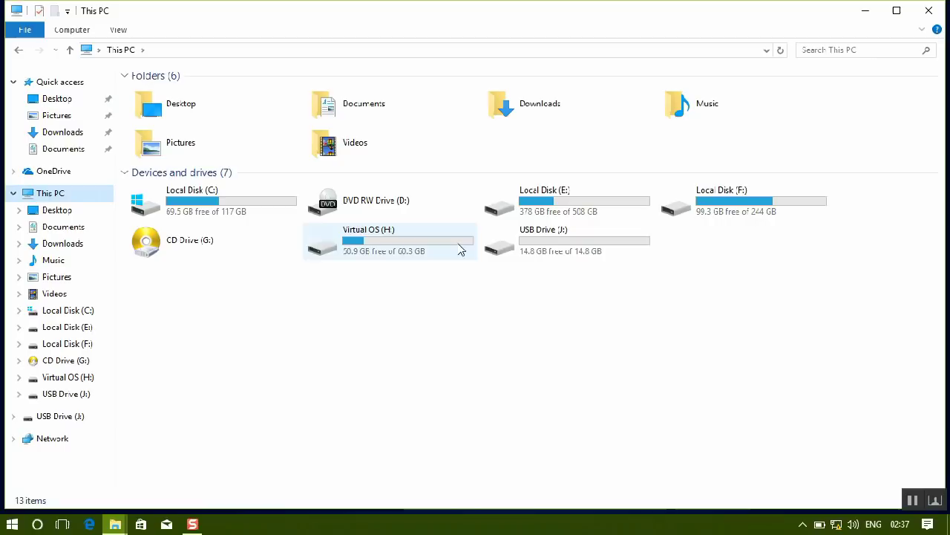
{"action": "left_click", "coordinate": [546, 241]}
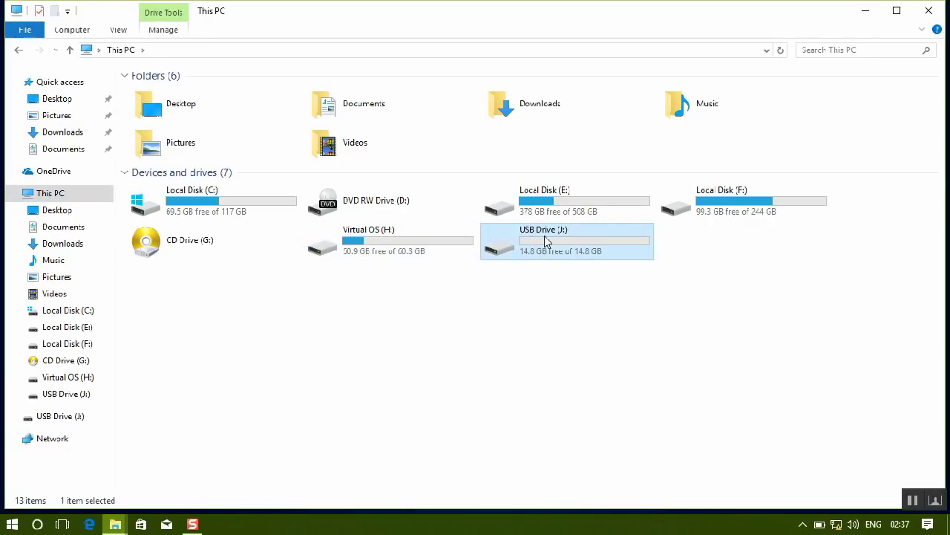
{"action": "right_click", "coordinate": [546, 242]}
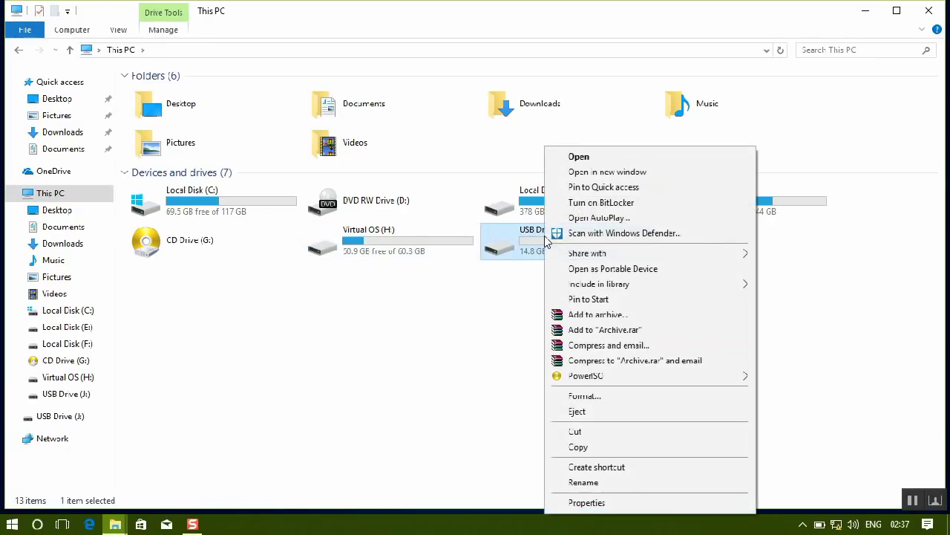
{"action": "left_click", "coordinate": [625, 399]}
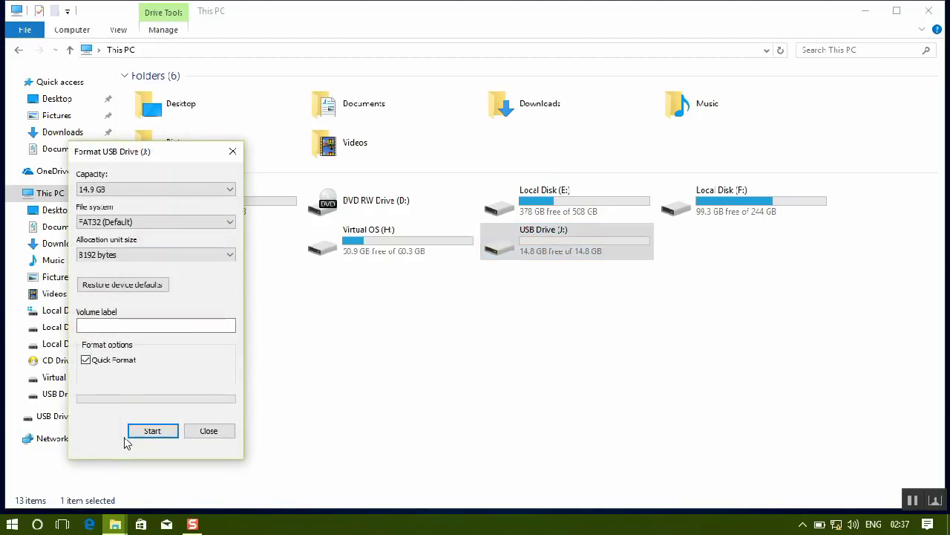
{"action": "left_click", "coordinate": [146, 433]}
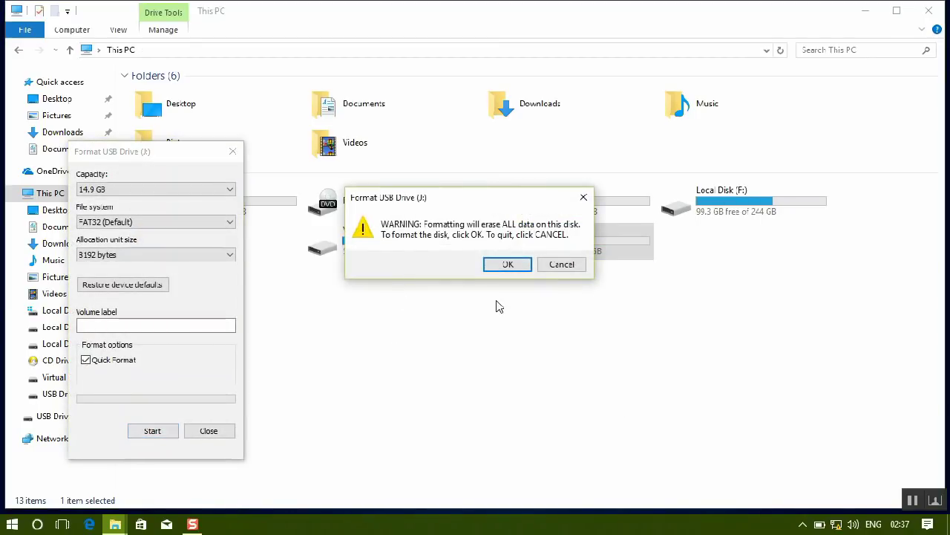
{"action": "left_click", "coordinate": [505, 266]}
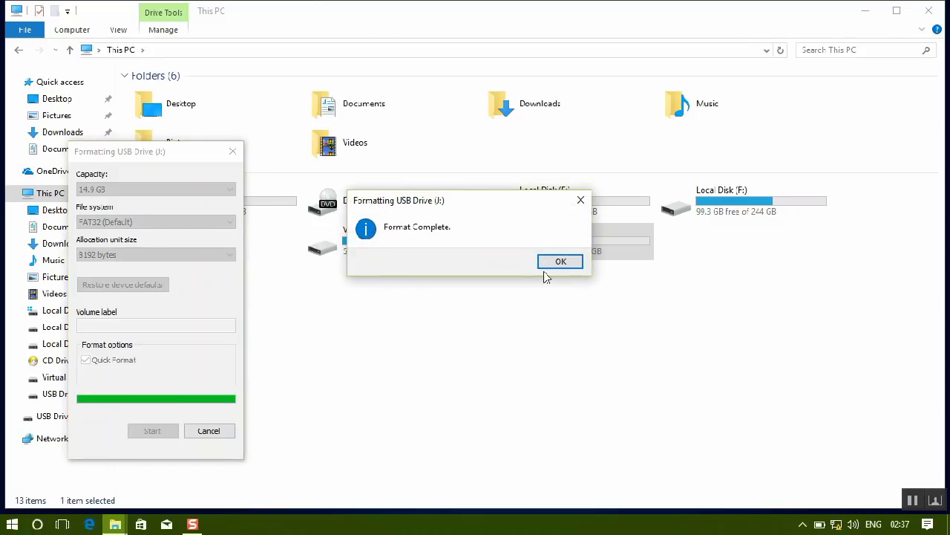
{"action": "left_click", "coordinate": [558, 262]}
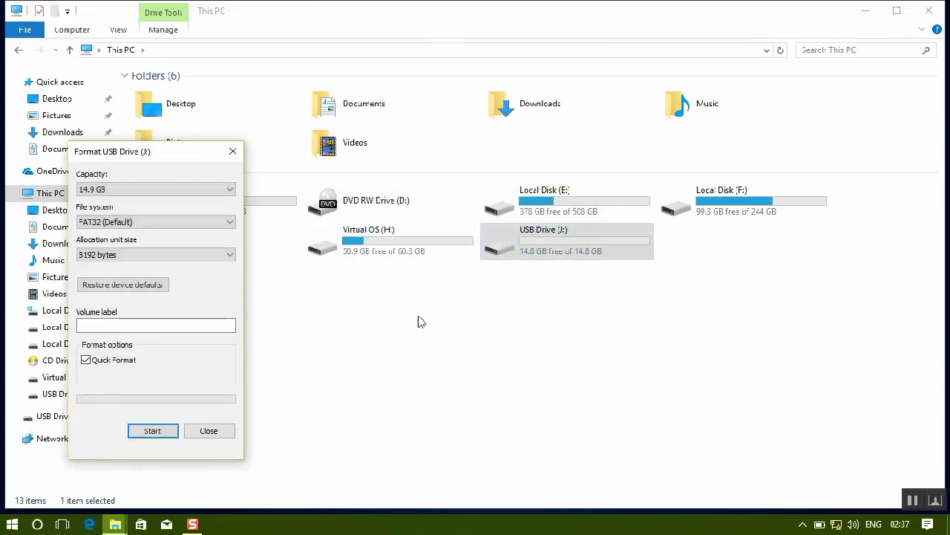
{"action": "left_click", "coordinate": [211, 433]}
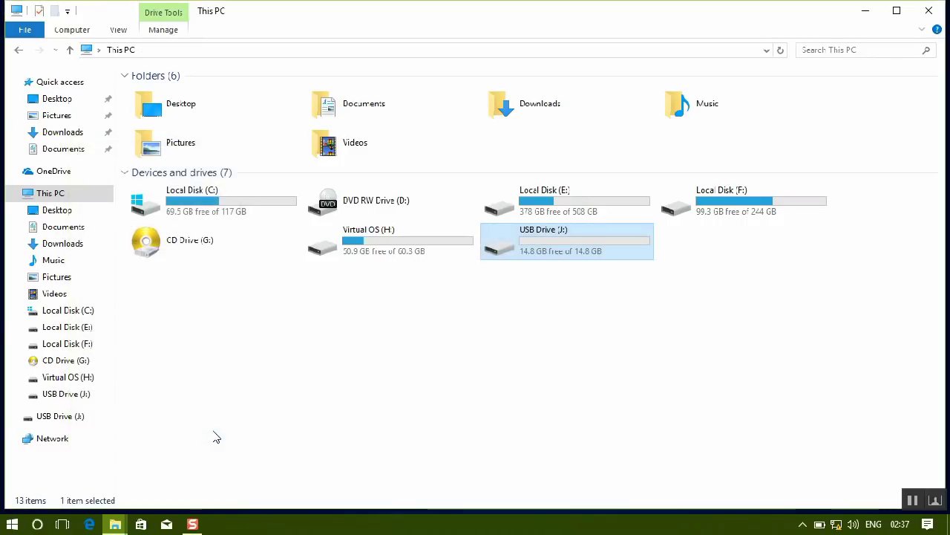
{"action": "left_click", "coordinate": [428, 390]}
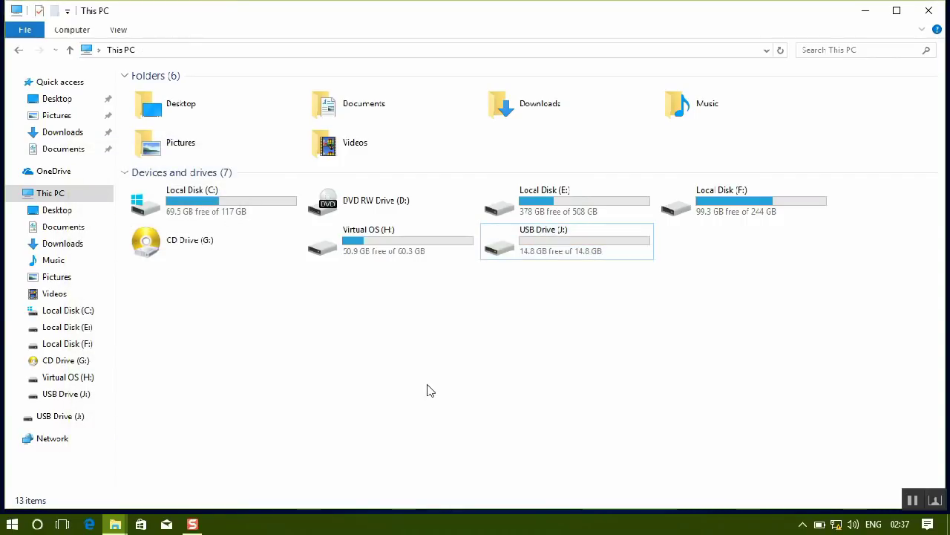
{"action": "left_click", "coordinate": [867, 10]}
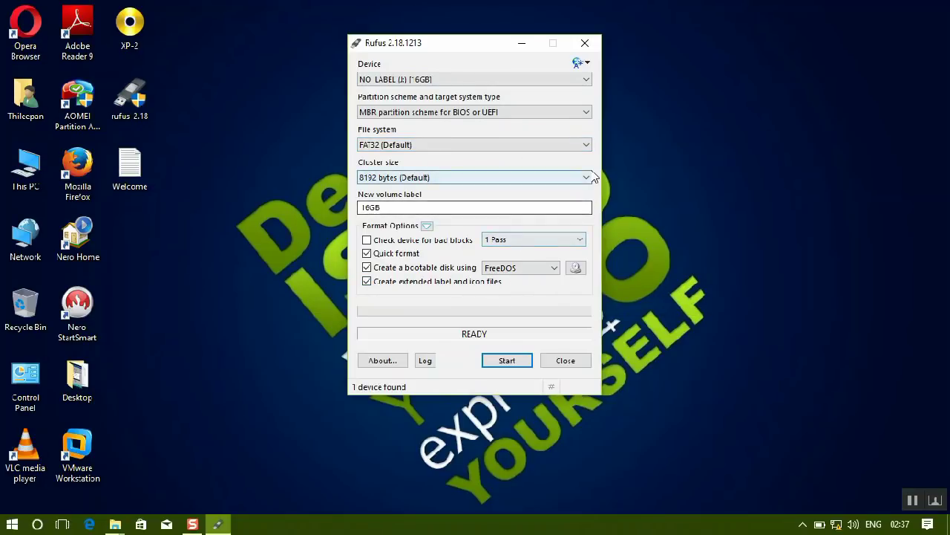
Load the XP-2 ISO image from the Desktop folder as the source for the bootable disk in Rufus
{"action": "left_click", "coordinate": [581, 272]}
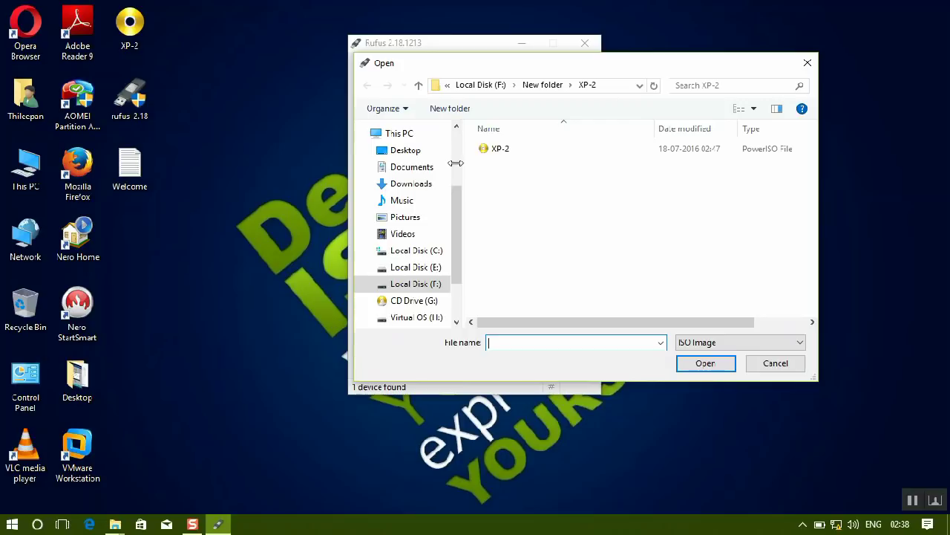
{"action": "left_click", "coordinate": [413, 151]}
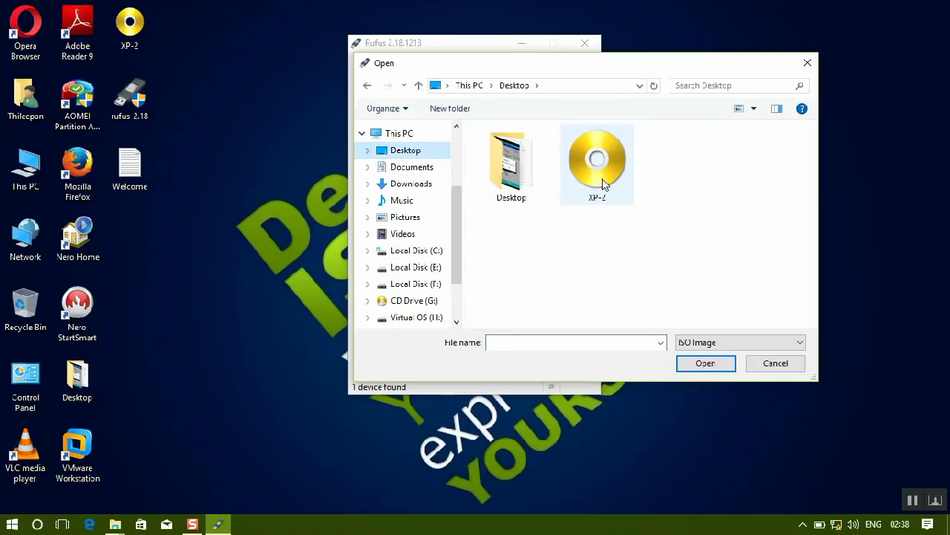
{"action": "left_click", "coordinate": [603, 184]}
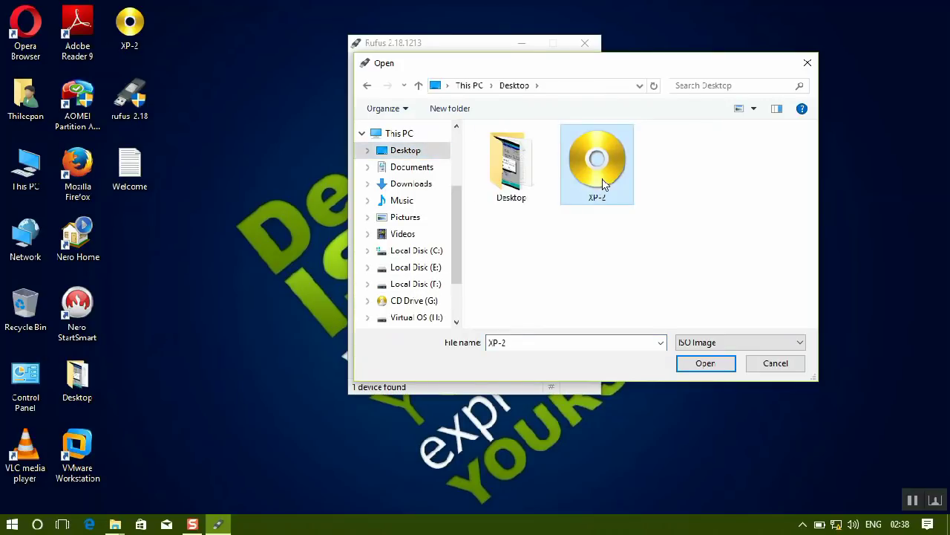
{"action": "left_click", "coordinate": [696, 368]}
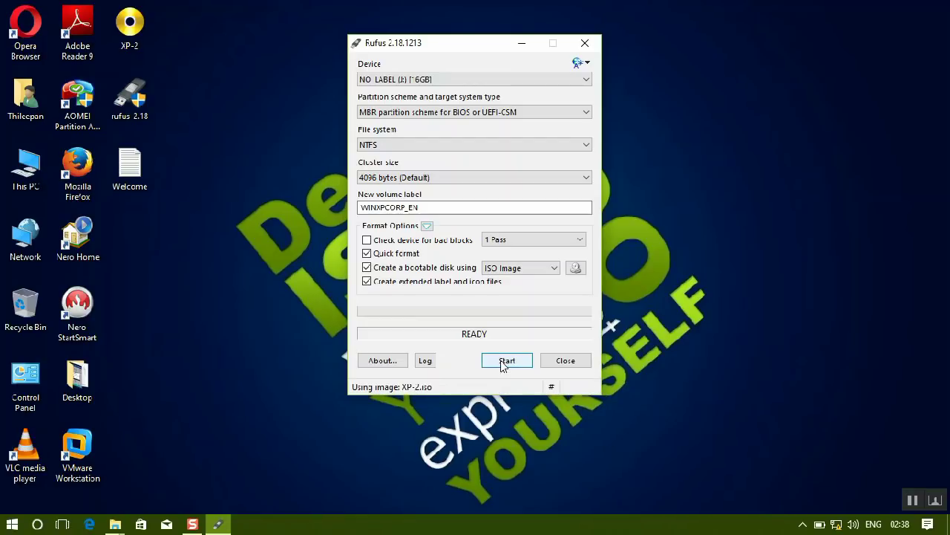
Write the XP-2 image to the 16GB USB drive (J:), accepting the data erasure, and close Rufus
{"action": "left_click", "coordinate": [503, 362]}
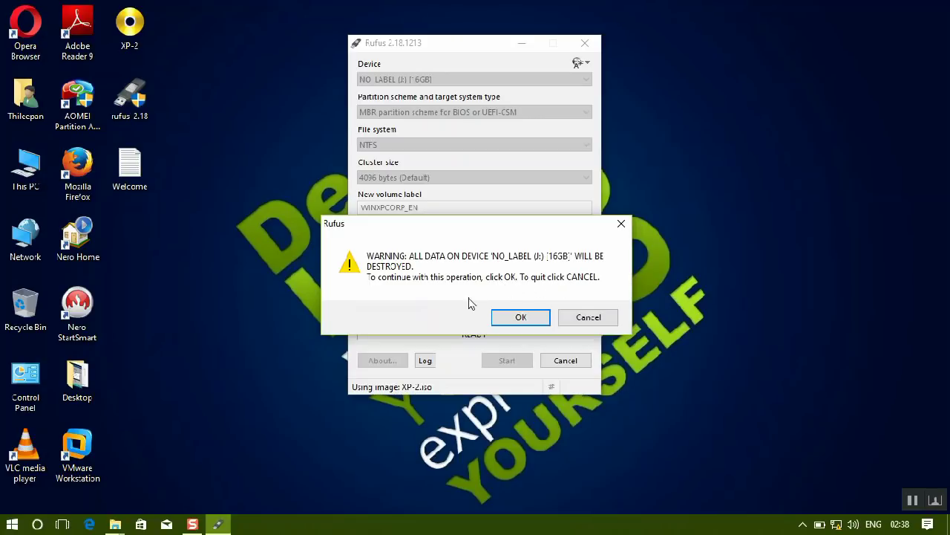
{"action": "left_click", "coordinate": [510, 319]}
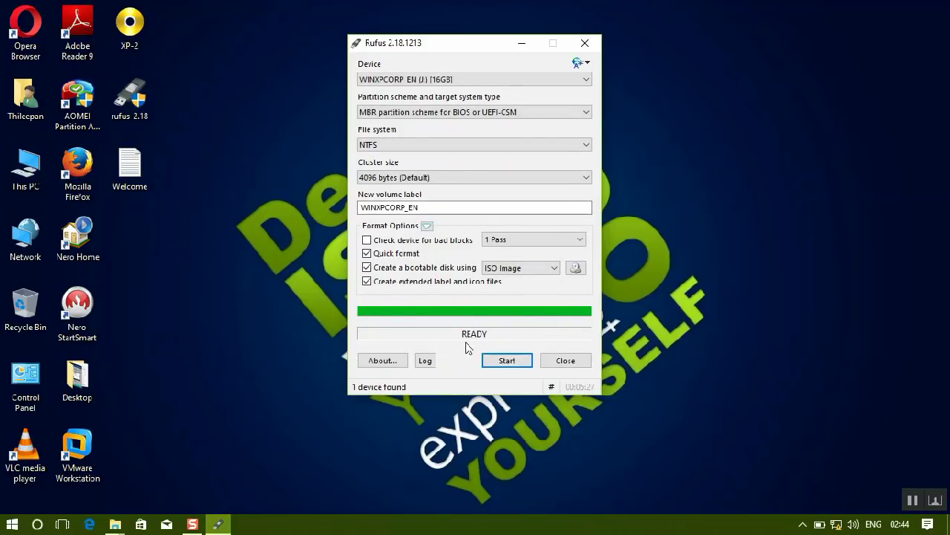
{"action": "left_click", "coordinate": [566, 360]}
Open the USB drive (J:) from the hidden system icons and examine the setup files written to it
{"action": "left_click", "coordinate": [803, 524]}
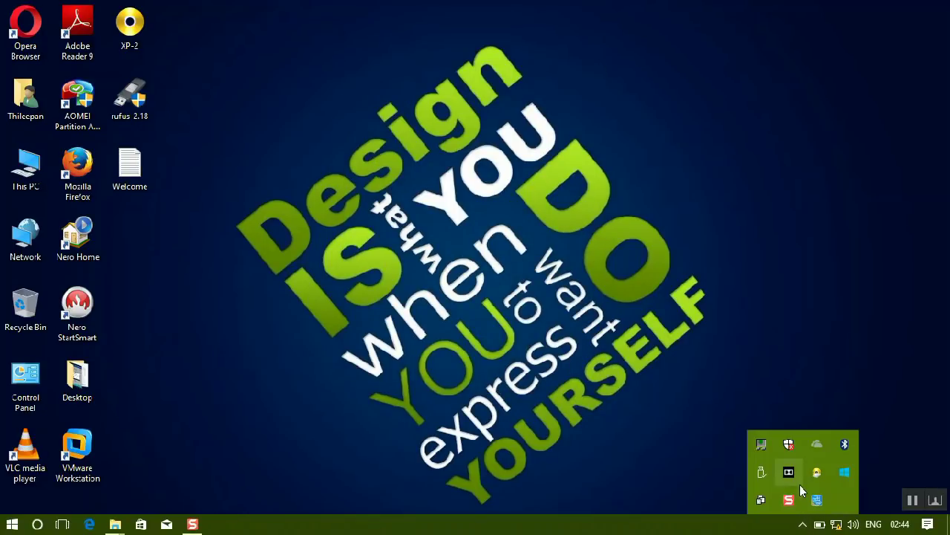
{"action": "left_click", "coordinate": [760, 472]}
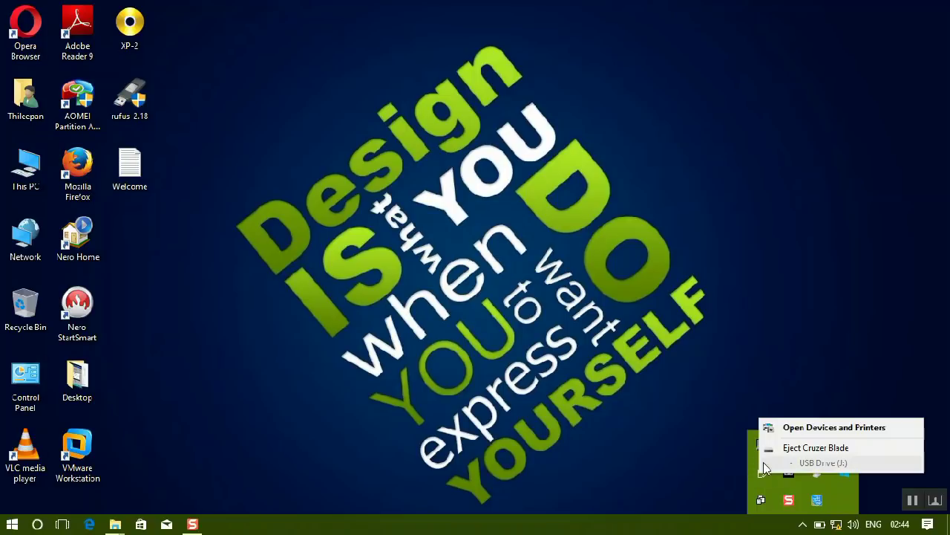
{"action": "left_click", "coordinate": [776, 458]}
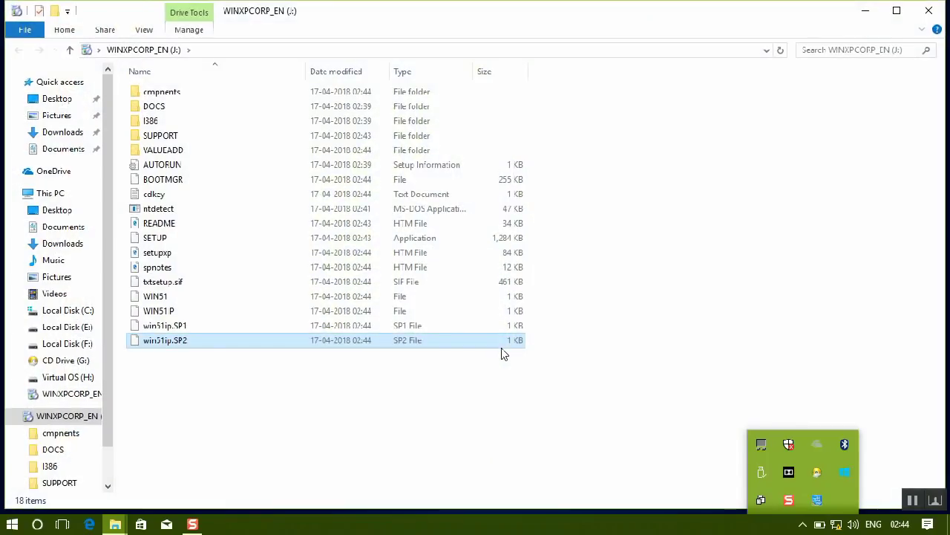
{"action": "left_click", "coordinate": [501, 343]}
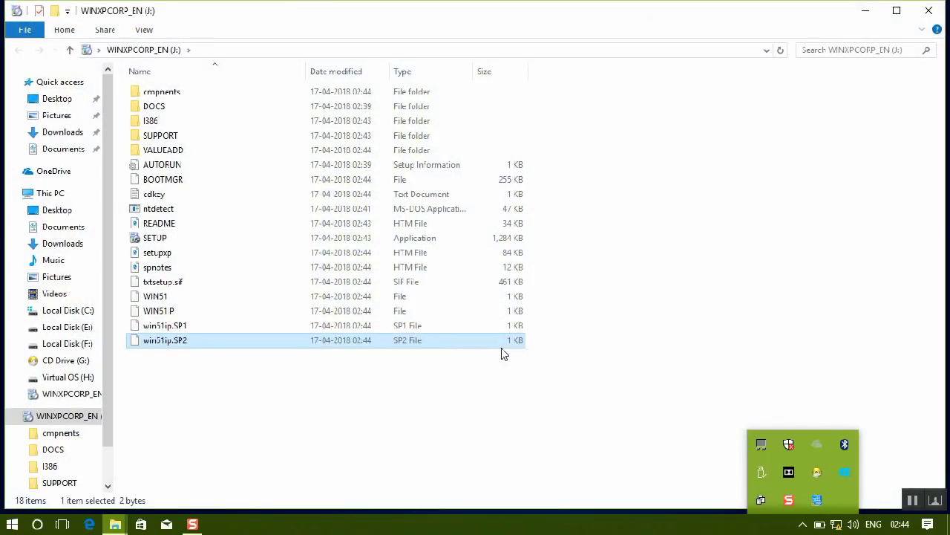
Check the WINXPCORP_EN (J:) drive among the devices in This PC and close File Explorer
{"action": "left_click", "coordinate": [69, 52]}
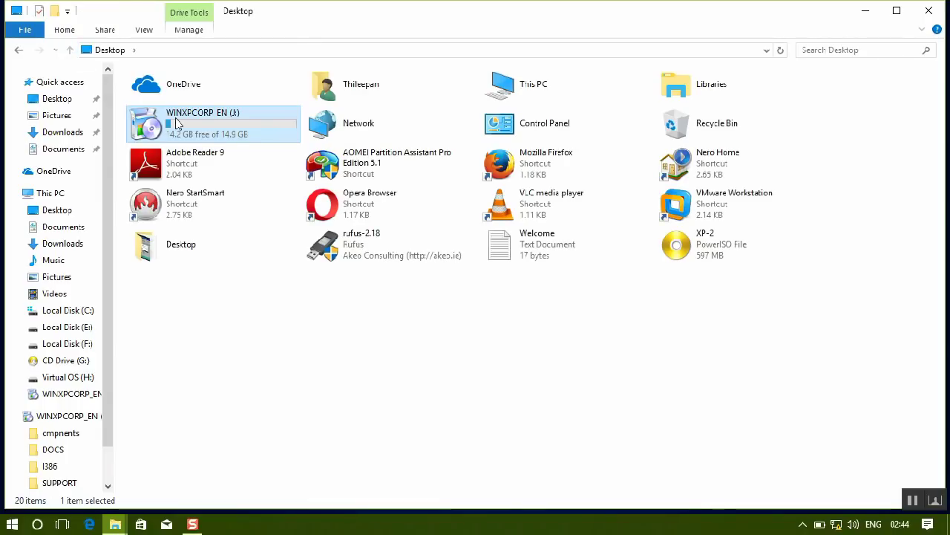
{"action": "double_click", "coordinate": [526, 93]}
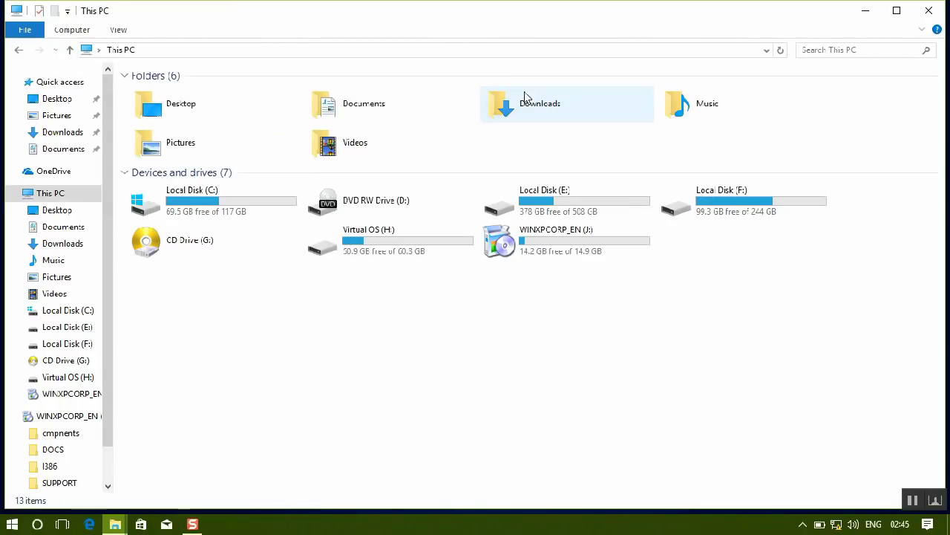
{"action": "left_click", "coordinate": [575, 242]}
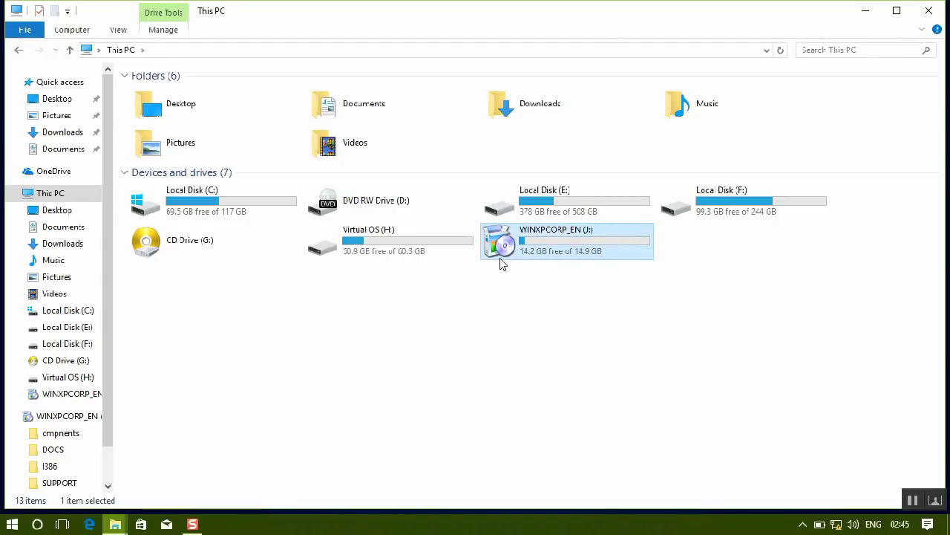
{"action": "left_click", "coordinate": [932, 11]}
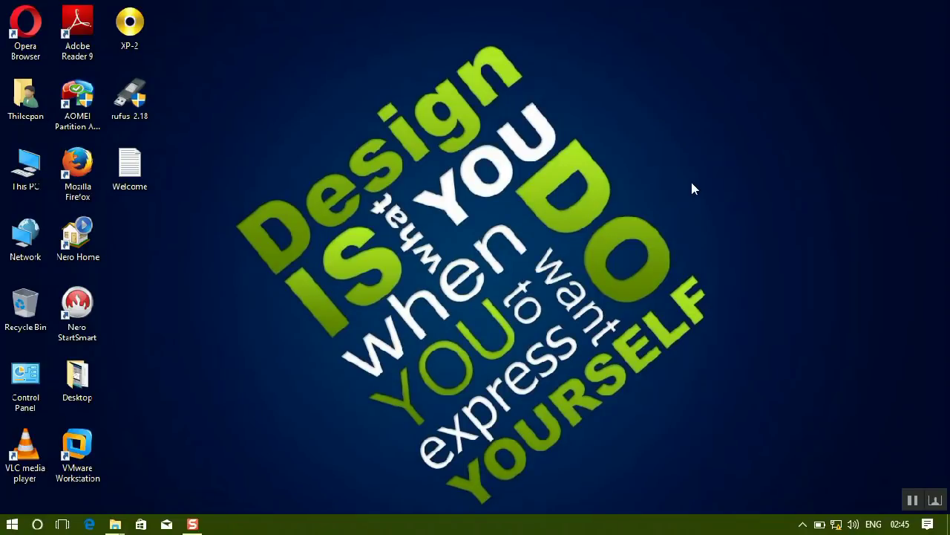